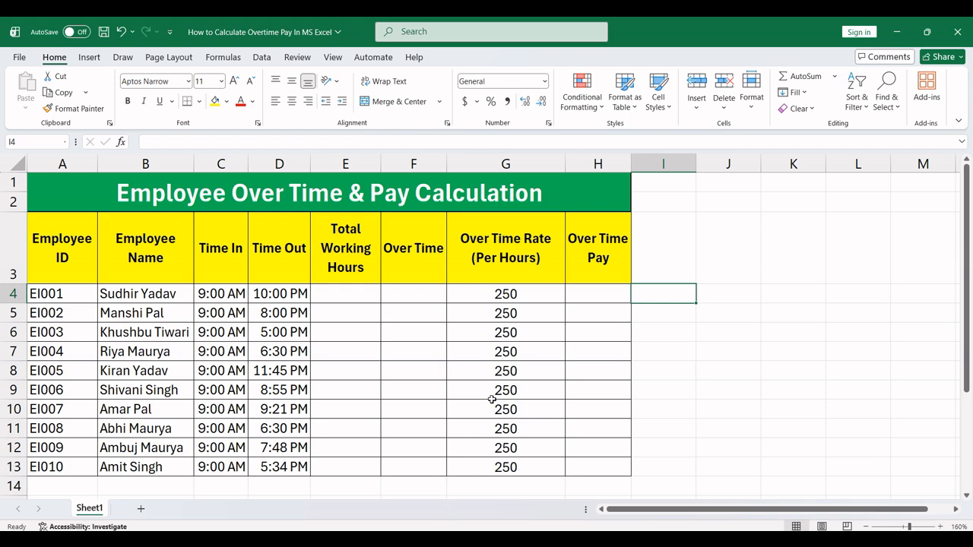
Step: Examine the table's Employee ID, Time In, Time Out, Total Working Hours and Over Time columns
{"action": "left_click", "coordinate": [61, 261]}
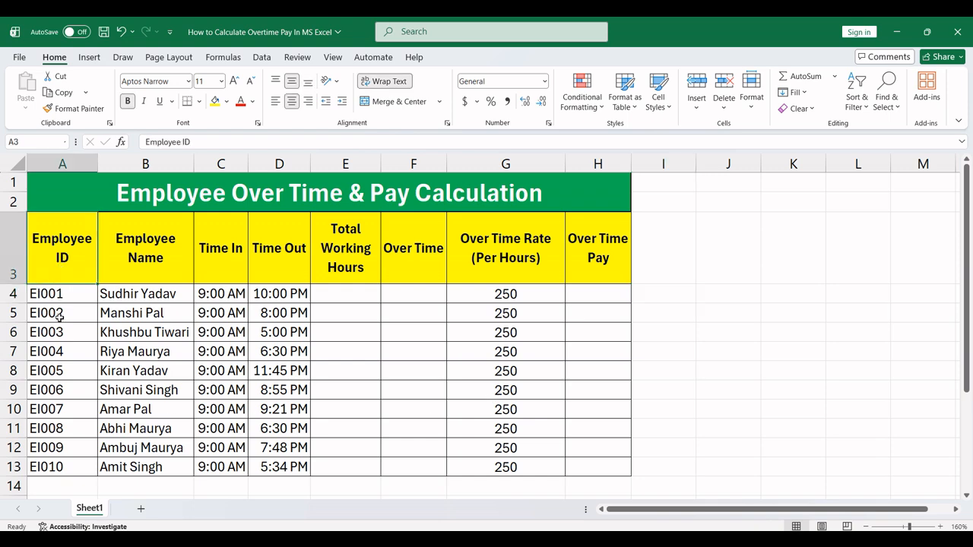
{"action": "left_click", "coordinate": [226, 261]}
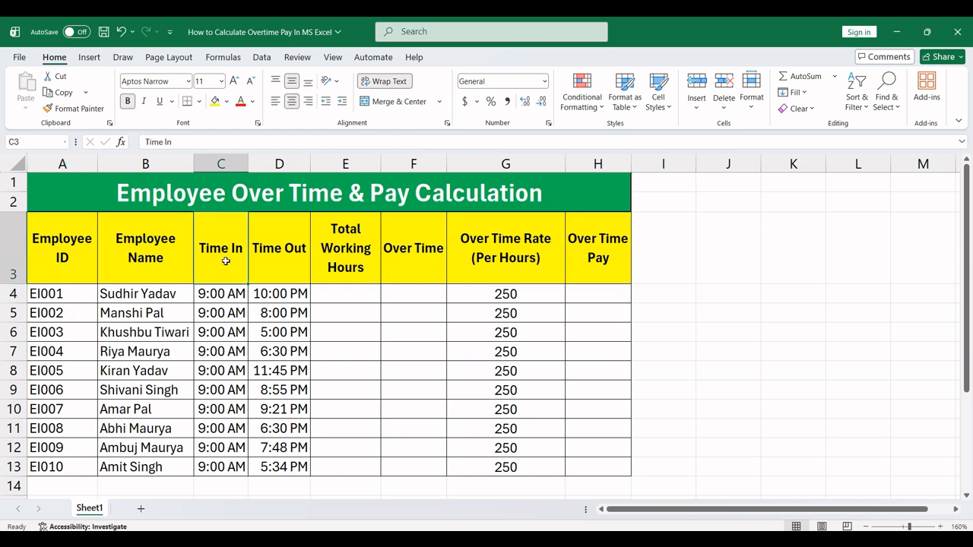
{"action": "left_click", "coordinate": [289, 251]}
{"action": "left_click", "coordinate": [227, 267]}
{"action": "left_click_drag", "start_coordinate": [227, 267], "coordinate": [236, 467]}
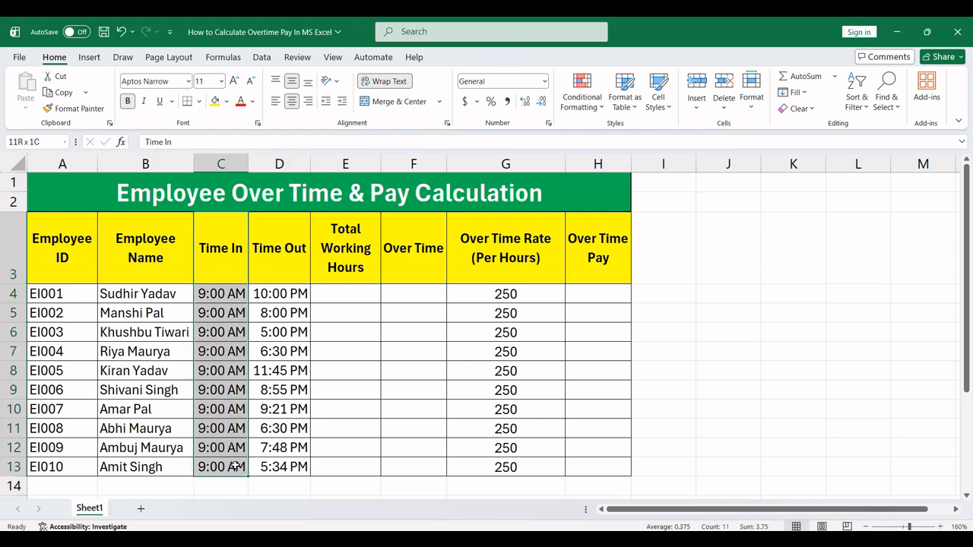
{"action": "left_click_drag", "start_coordinate": [261, 279], "coordinate": [276, 463]}
{"action": "left_click", "coordinate": [340, 295]}
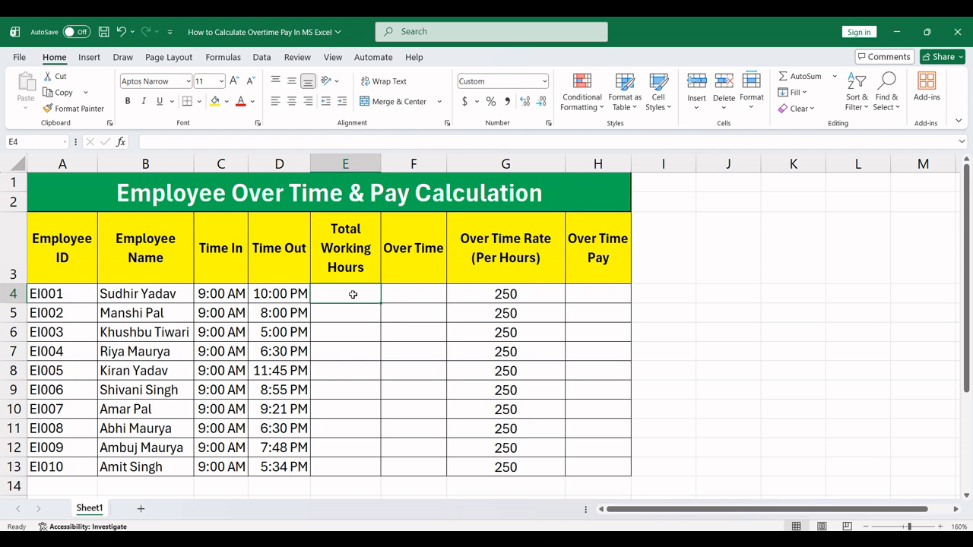
{"action": "left_click", "coordinate": [418, 298]}
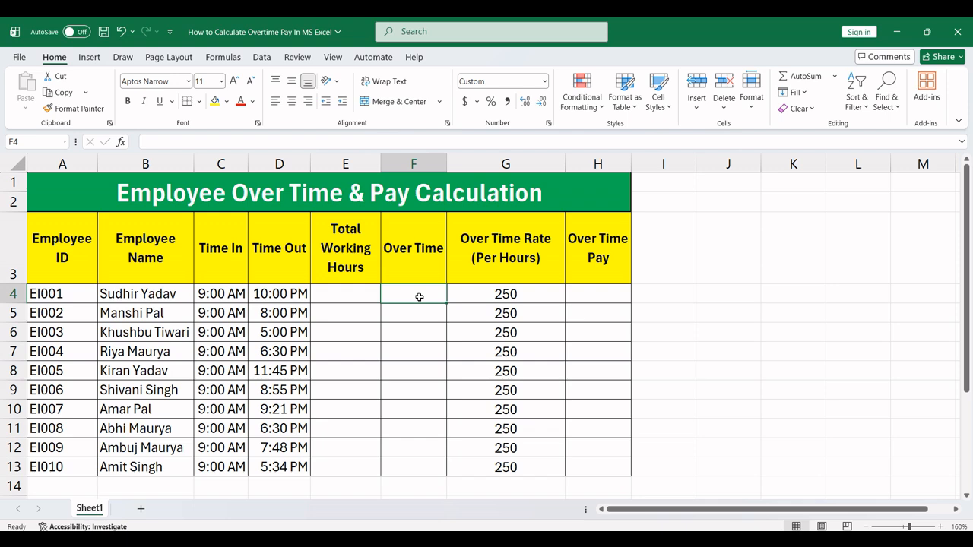
{"action": "left_click", "coordinate": [705, 242]}
{"action": "left_click", "coordinate": [715, 318]}
{"action": "left_click", "coordinate": [725, 289]}
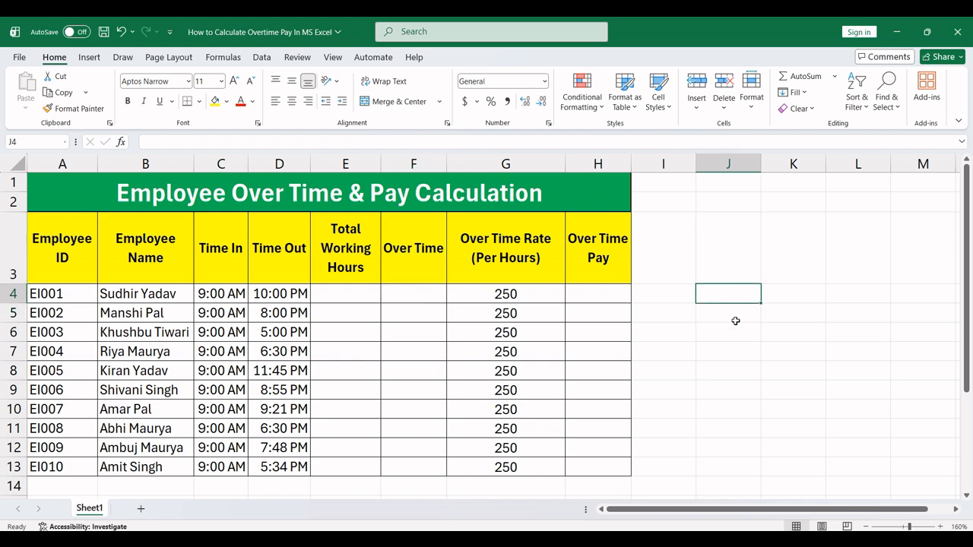
{"action": "type", "text": "8"}
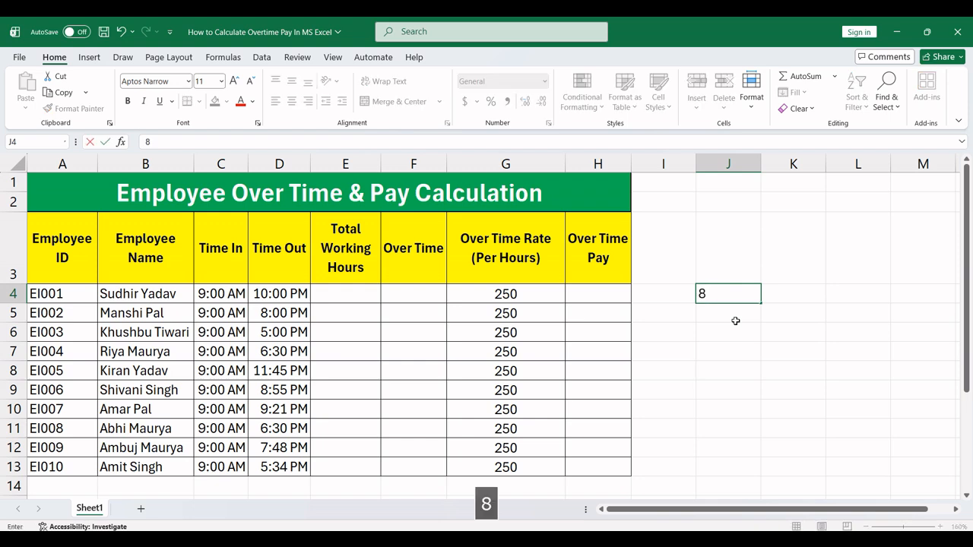
{"action": "key", "text": "Return"}
{"action": "key", "text": "Up"}
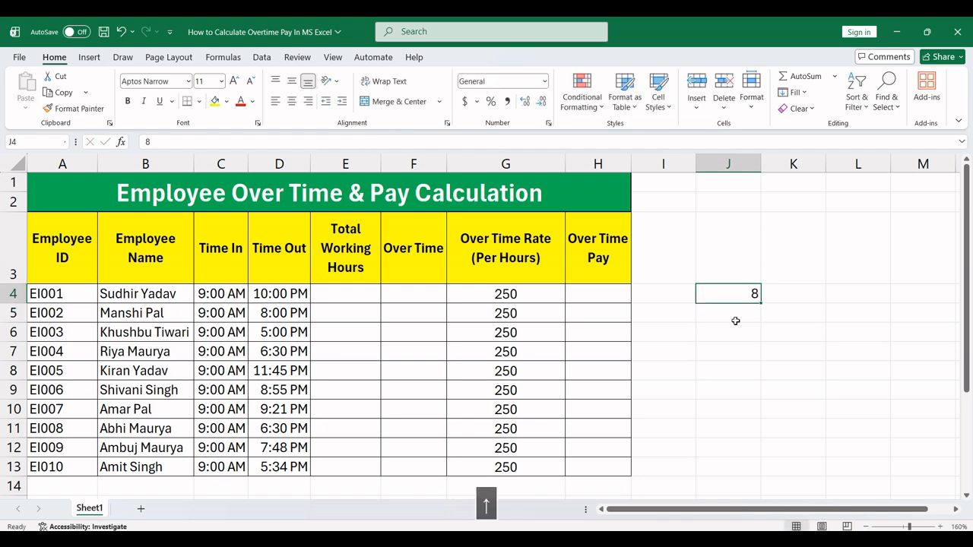
{"action": "key", "text": "Right"}
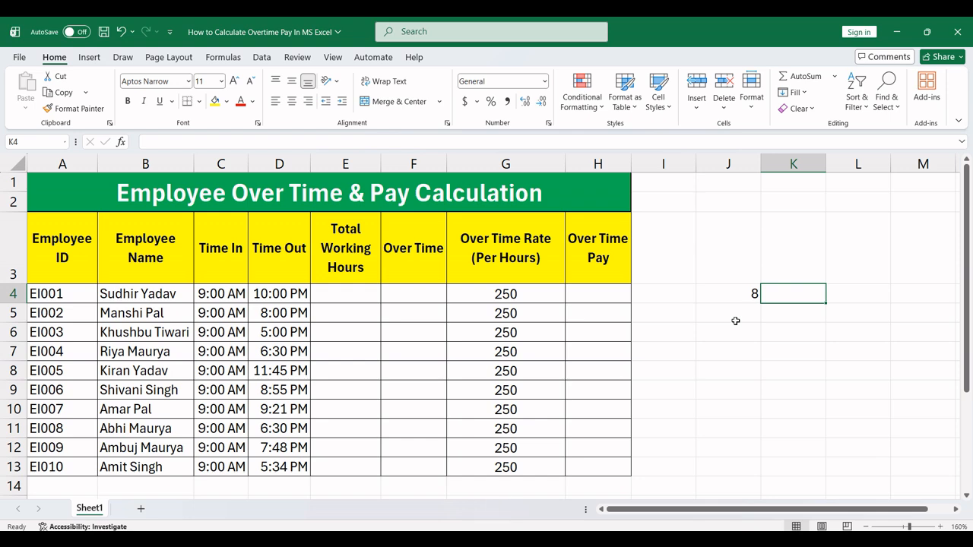
{"action": "key", "text": "Left"}
{"action": "key", "text": "Delete"}
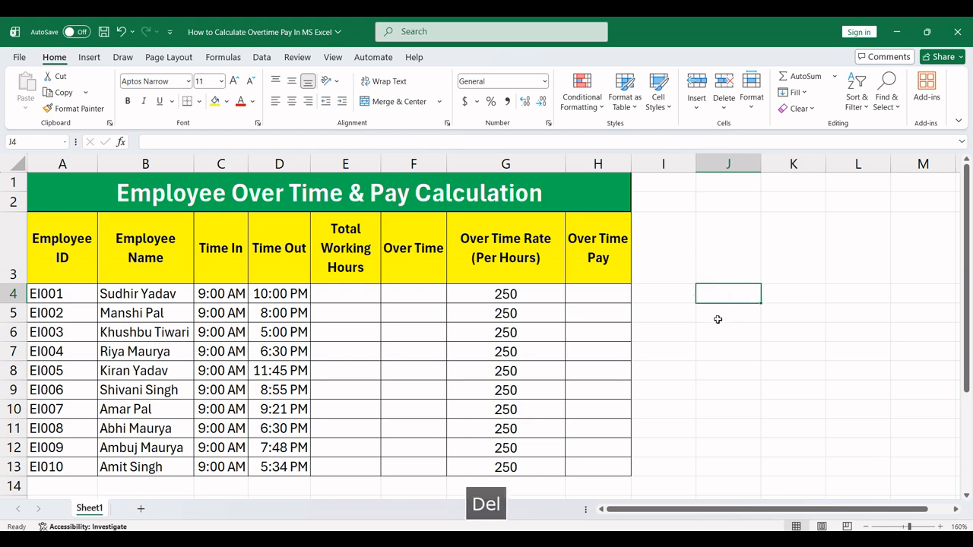
Step: Review the Over Time Rate and Over Time Pay columns in the first employee rows
{"action": "left_click", "coordinate": [540, 287]}
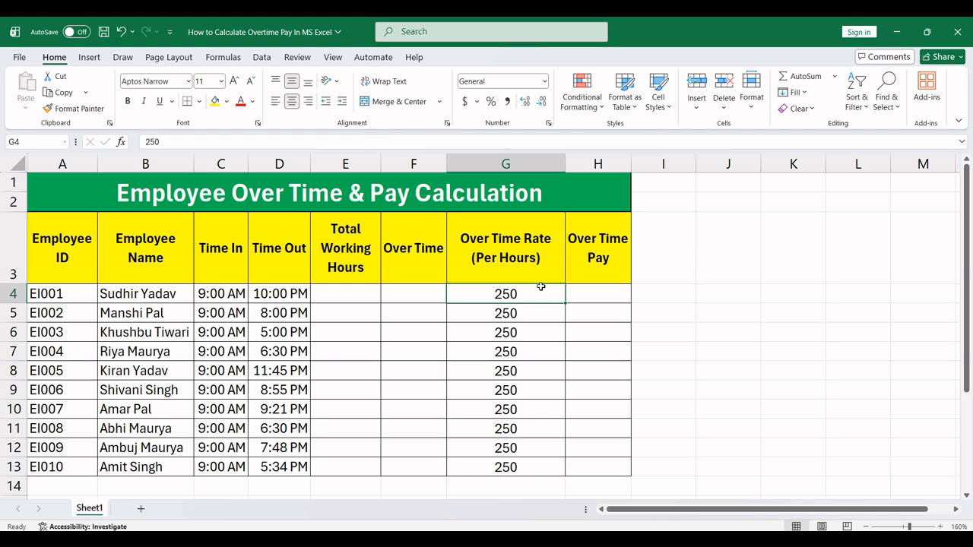
{"action": "left_click", "coordinate": [540, 307]}
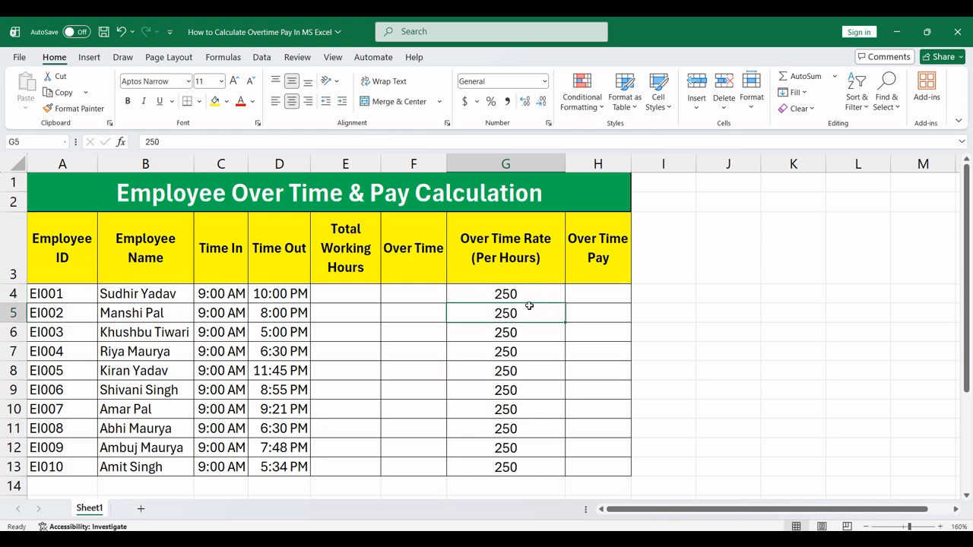
{"action": "left_click", "coordinate": [528, 296]}
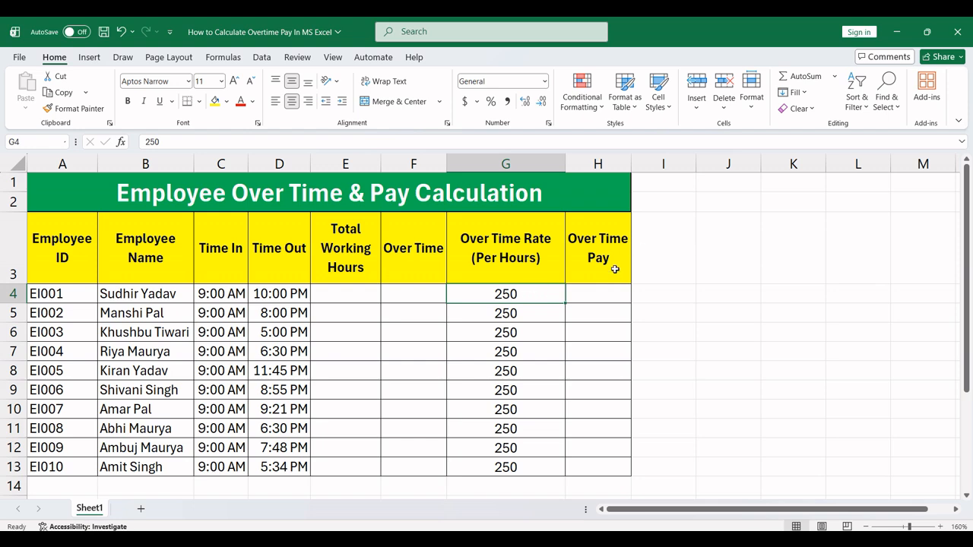
{"action": "left_click", "coordinate": [615, 299]}
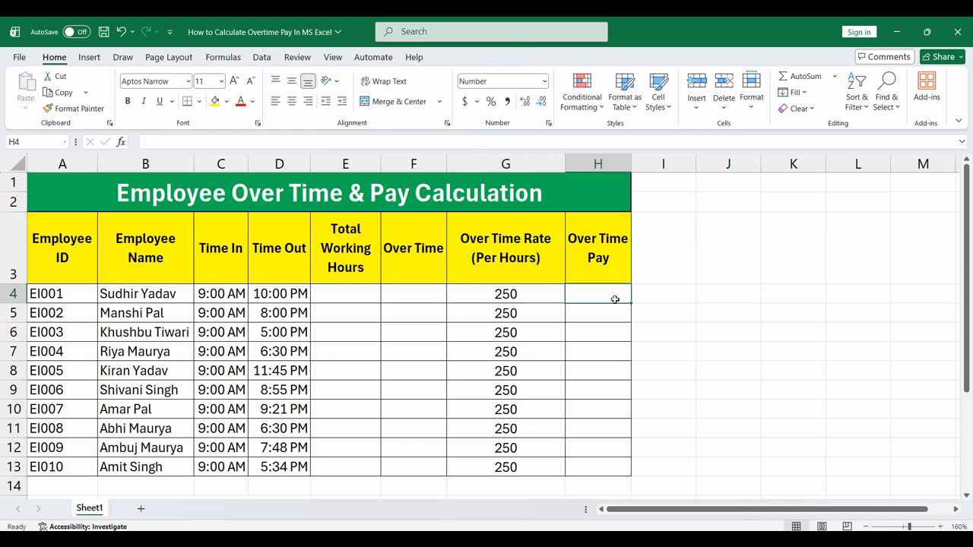
Step: Calculate the first employee's total working hours in E4 with the formula =D4-C4
{"action": "left_click", "coordinate": [355, 297]}
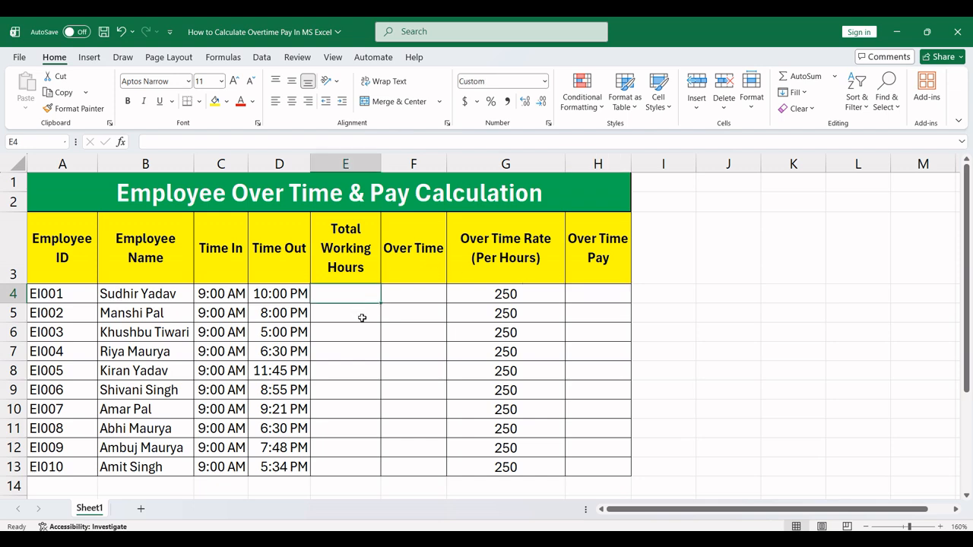
{"action": "scroll", "coordinate": [436, 353], "scroll_direction": "up", "scroll_amount": 5}
{"action": "type", "text": "="}
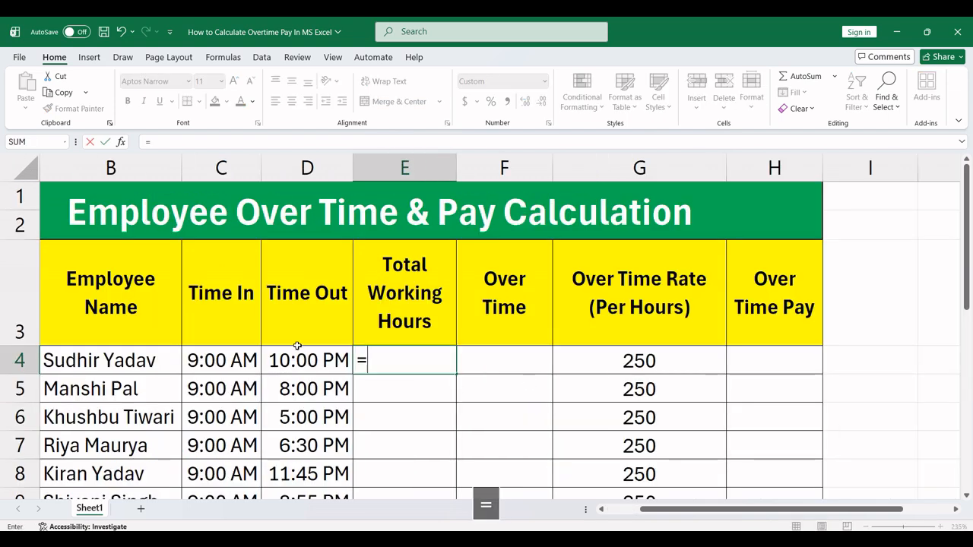
{"action": "left_click", "coordinate": [304, 369]}
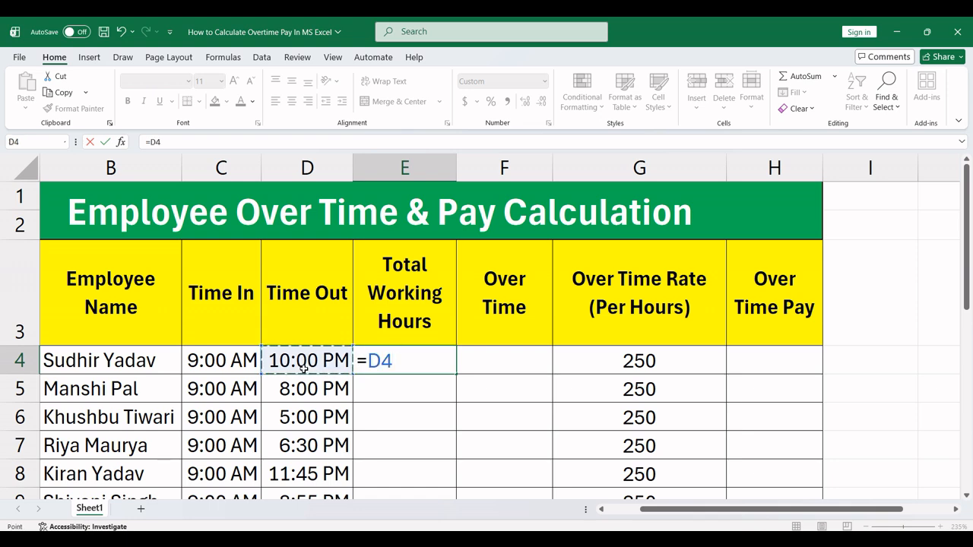
{"action": "type", "text": "-"}
{"action": "left_click", "coordinate": [245, 367]}
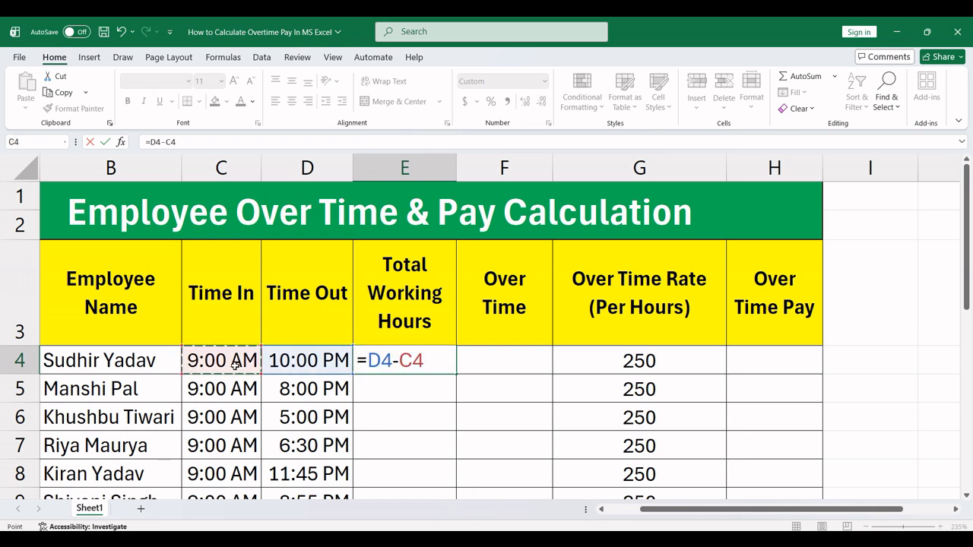
{"action": "key", "text": "Return"}
{"action": "left_click", "coordinate": [387, 362]}
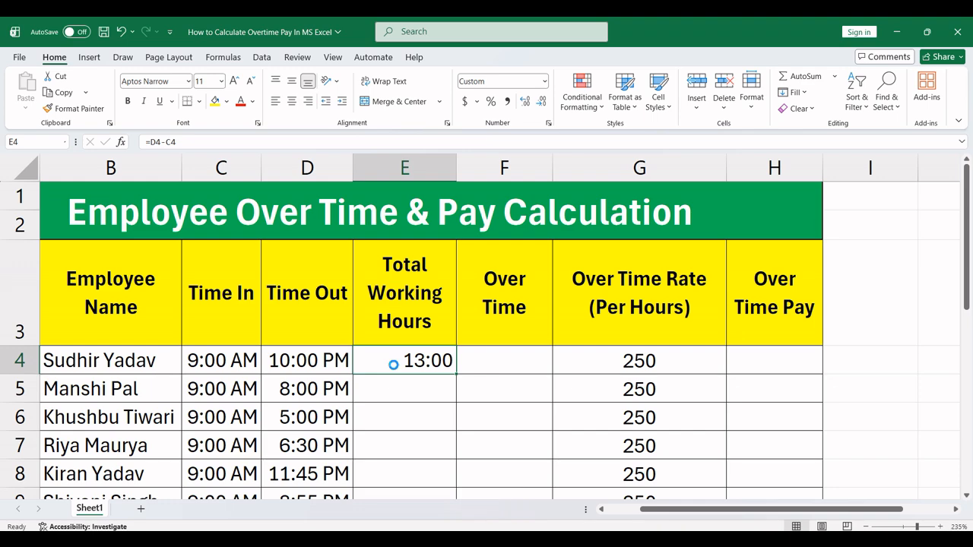
Step: Fill the working-hours formula from E4 down to E13 for all the employees
{"action": "scroll", "coordinate": [393, 362], "scroll_direction": "down", "scroll_amount": 3}
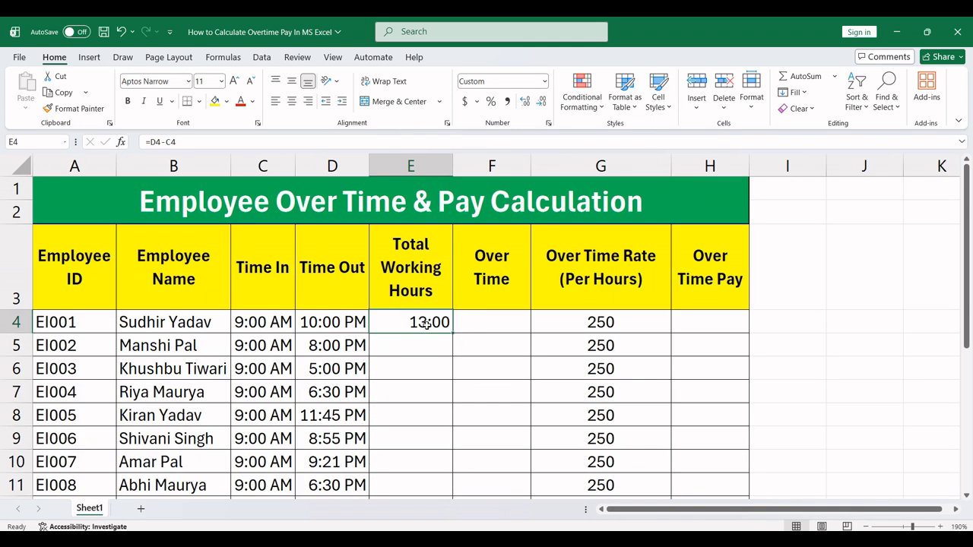
{"action": "scroll", "coordinate": [424, 326], "scroll_direction": "down", "scroll_amount": 2}
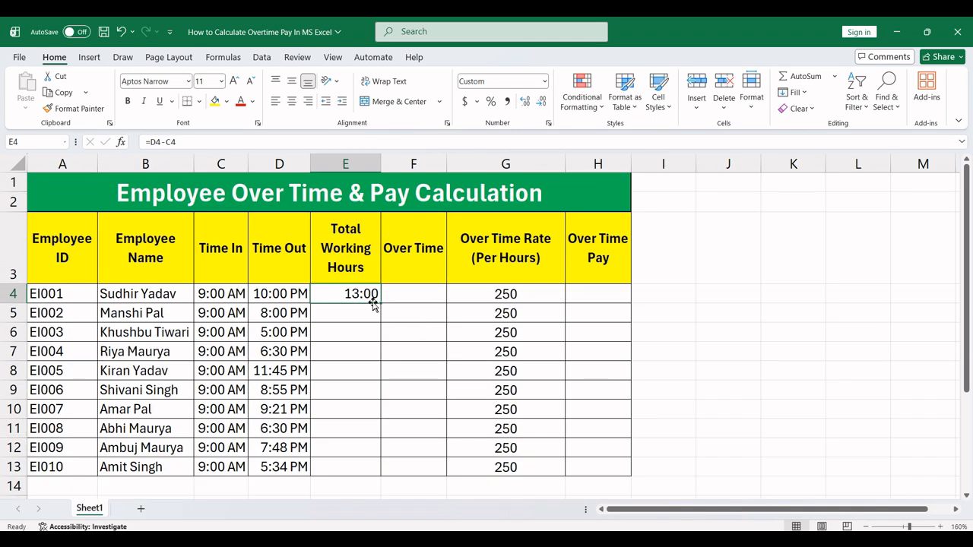
{"action": "left_click_drag", "start_coordinate": [378, 302], "coordinate": [368, 480]}
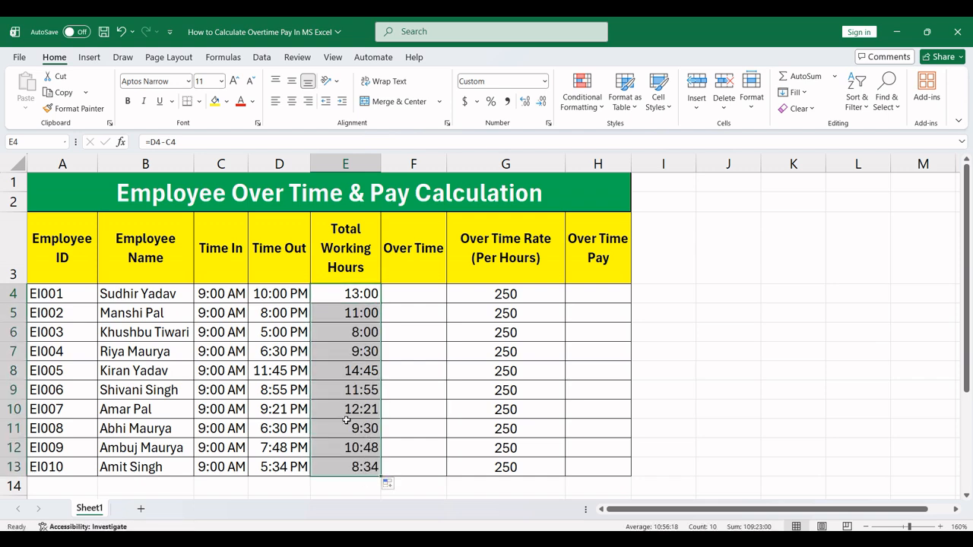
Step: Apply the custom number format h:mm to the Total Working Hours values in E4:E13
{"action": "scroll", "coordinate": [351, 389], "scroll_direction": "up", "scroll_amount": 2}
{"action": "scroll", "coordinate": [401, 346], "scroll_direction": "up", "scroll_amount": 1}
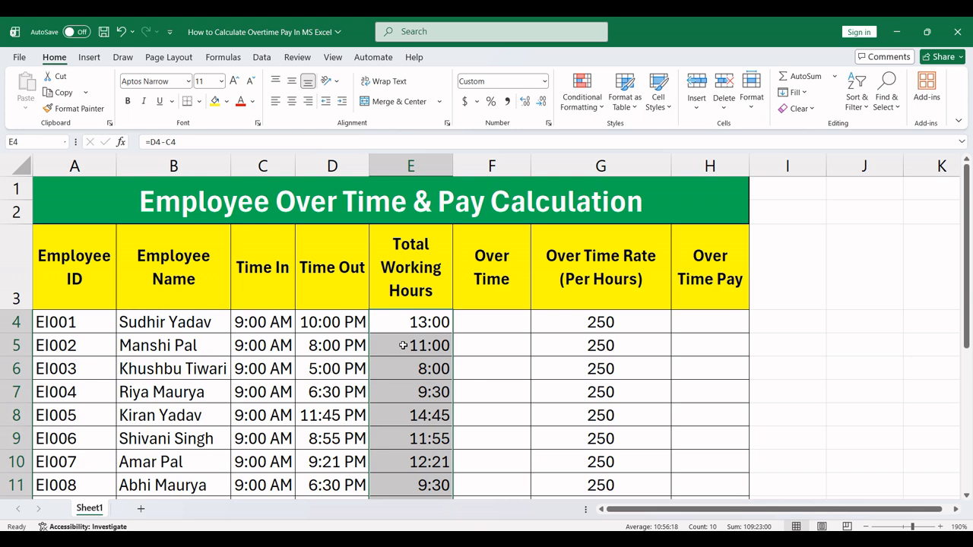
{"action": "key", "text": "ctrl+1"}
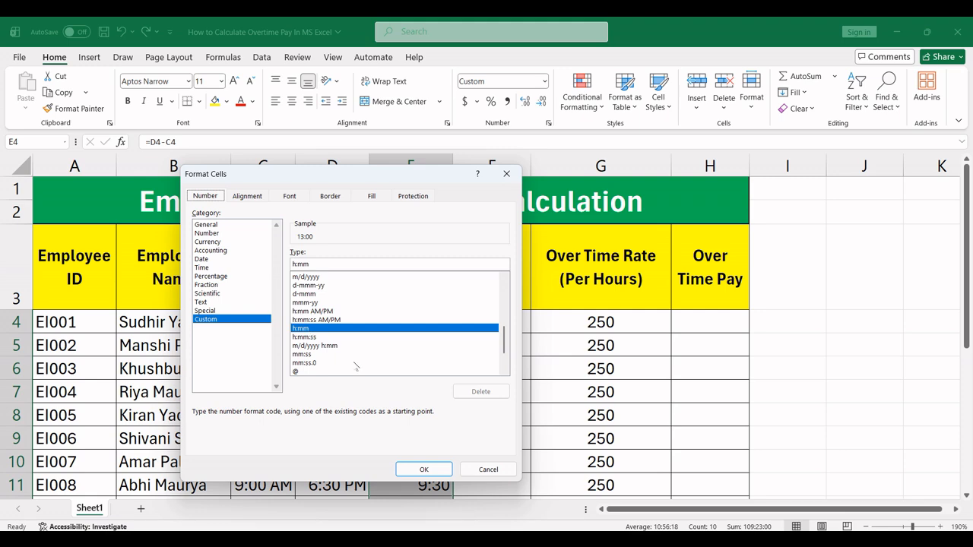
{"action": "left_click", "coordinate": [426, 471]}
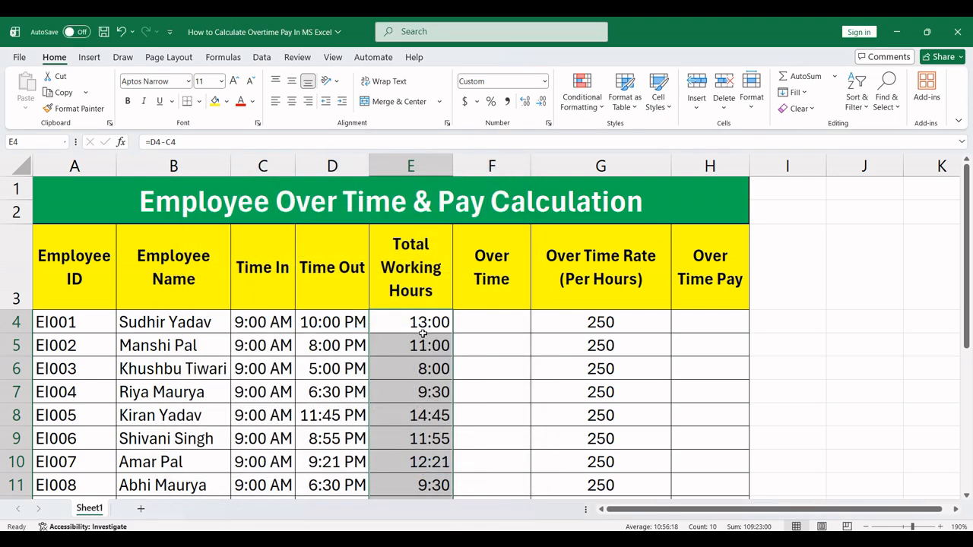
{"action": "scroll", "coordinate": [438, 359], "scroll_direction": "down", "scroll_amount": 1, "text": "ctrl"}
{"action": "scroll", "coordinate": [437, 359], "scroll_direction": "down", "scroll_amount": 1, "text": "ctrl"}
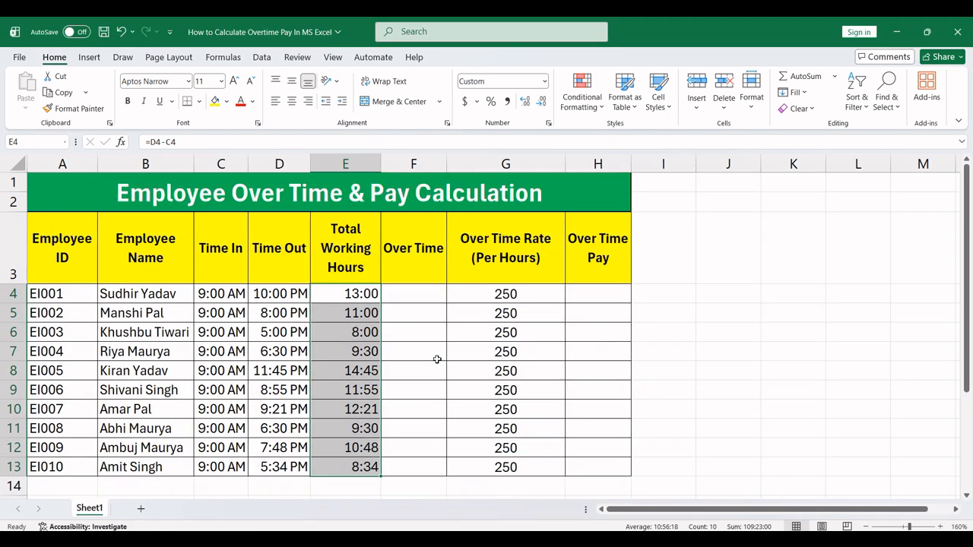
{"action": "left_click", "coordinate": [355, 294]}
{"action": "left_click", "coordinate": [711, 288]}
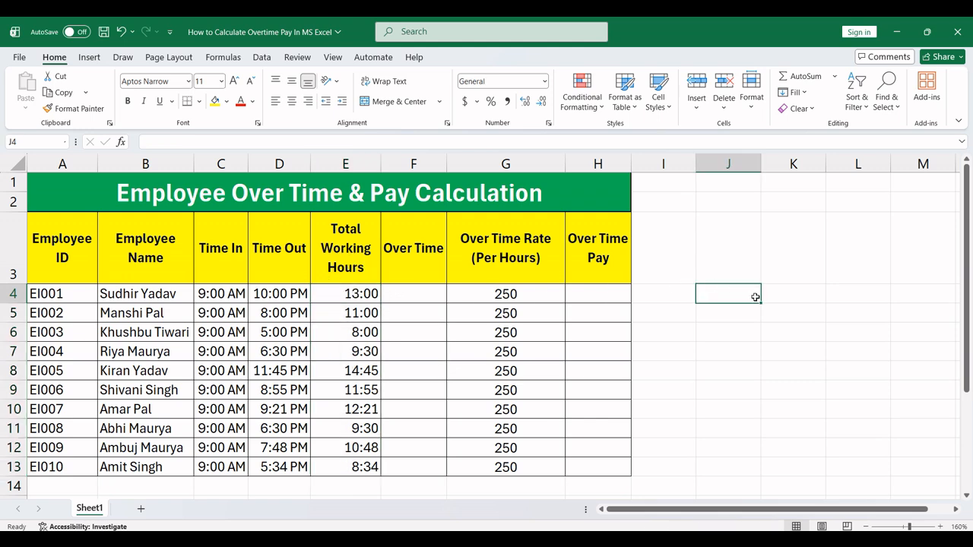
{"action": "left_click", "coordinate": [800, 295]}
{"action": "left_click", "coordinate": [701, 296]}
{"action": "type", "text": "8"}
{"action": "key", "text": "Return"}
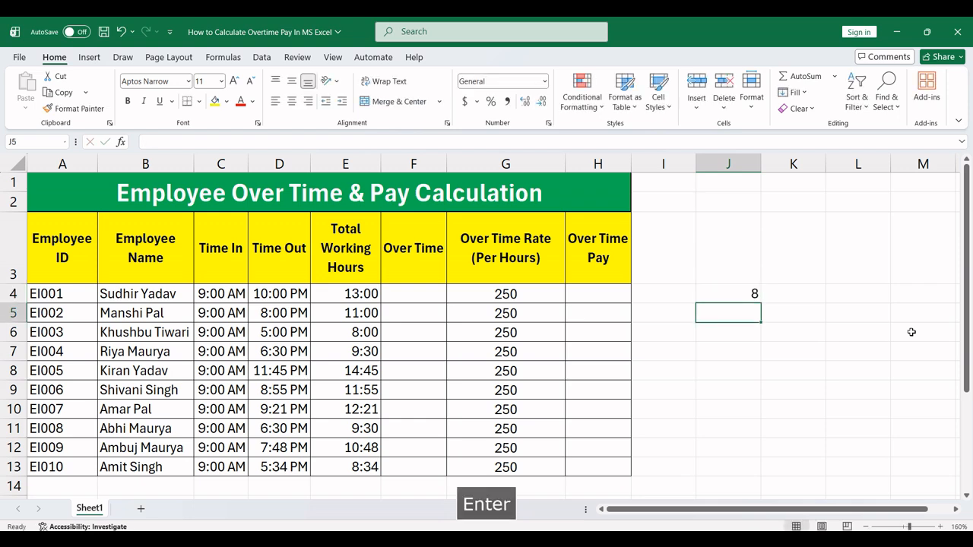
{"action": "key", "text": "Up"}
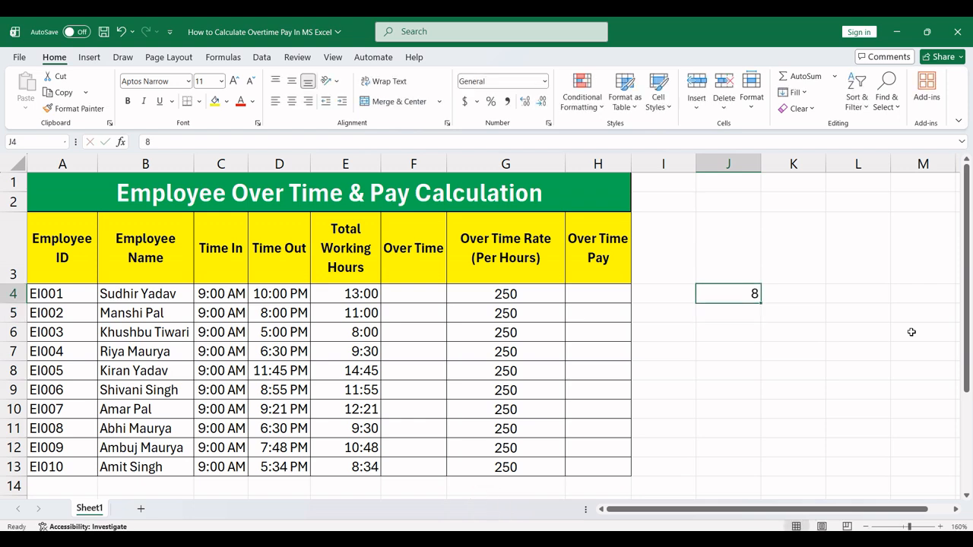
{"action": "key", "text": "Delete"}
Step: Calculate the first employee's overtime beyond eight hours in F4 with the formula =E4-TIME(8,0,0)
{"action": "key", "text": "Left"}
{"action": "key", "text": "Left"}
{"action": "key", "text": "Left"}
{"action": "key", "text": "Left"}
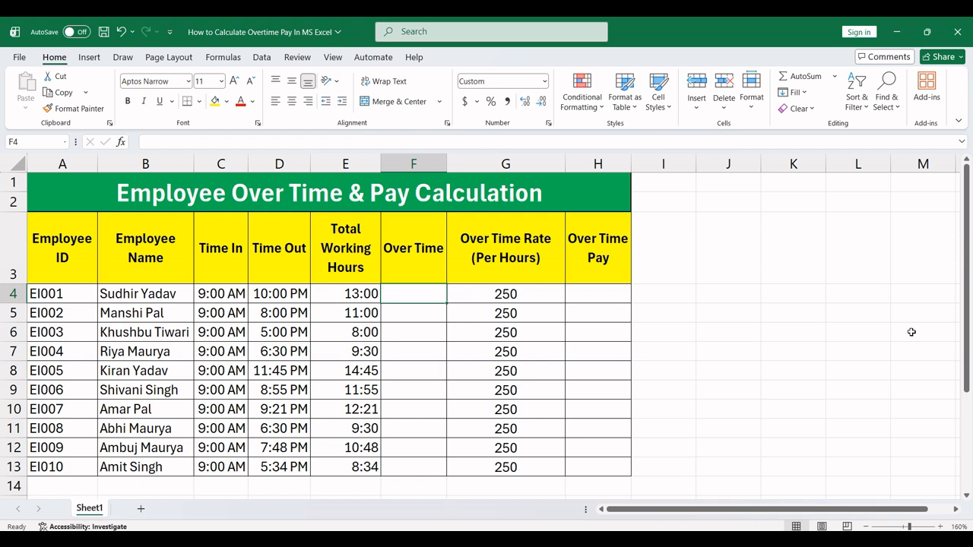
{"action": "type", "text": "="}
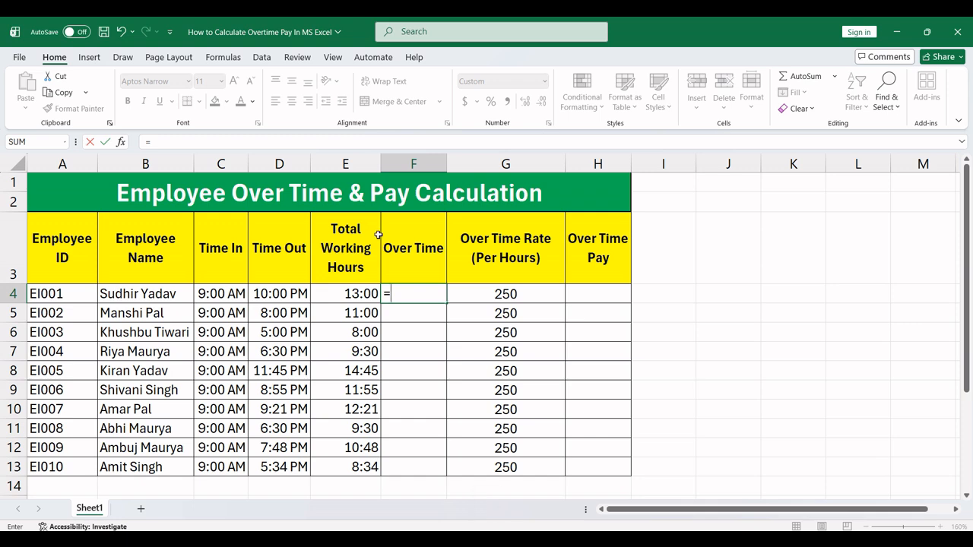
{"action": "left_click", "coordinate": [355, 295]}
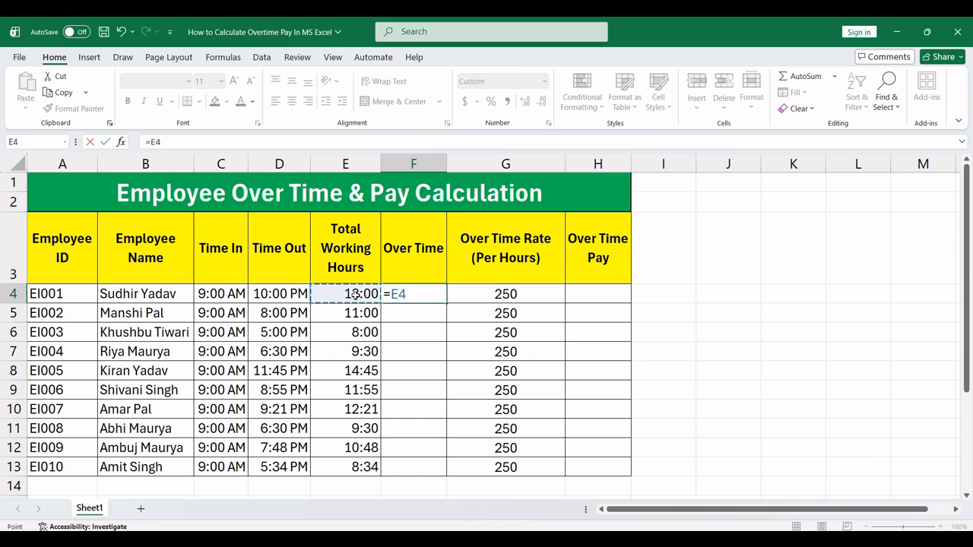
{"action": "type", "text": "-time"}
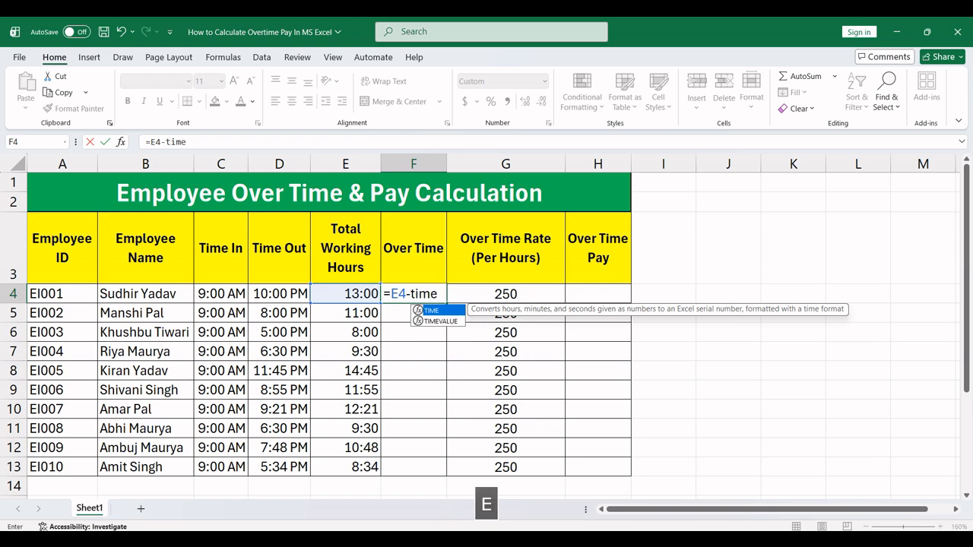
{"action": "key", "text": "Tab"}
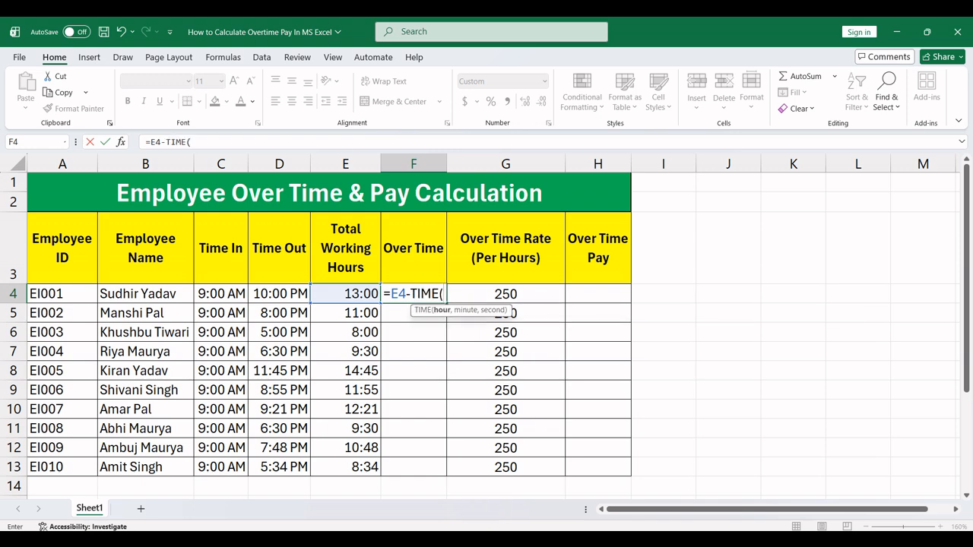
{"action": "type", "text": "8,"}
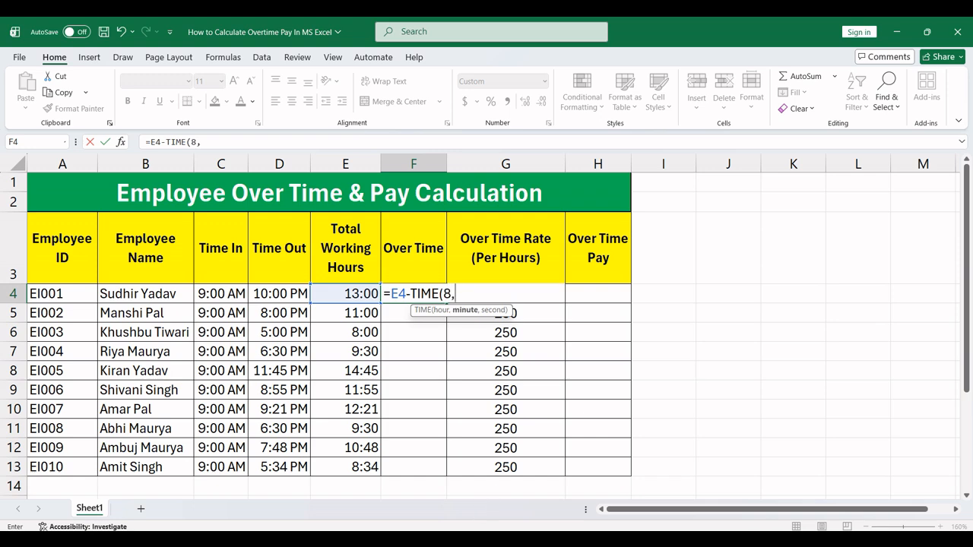
{"action": "type", "text": "0,0)"}
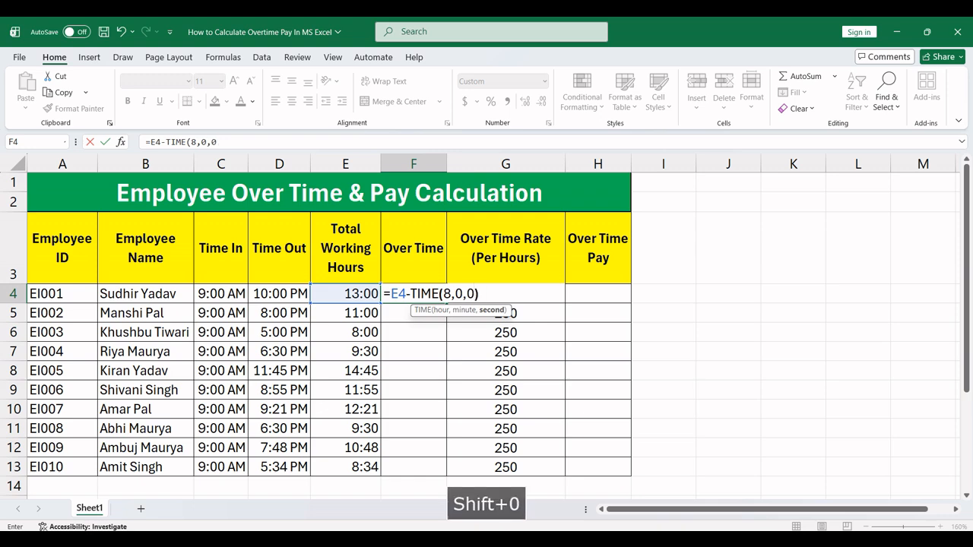
{"action": "key", "text": "Return"}
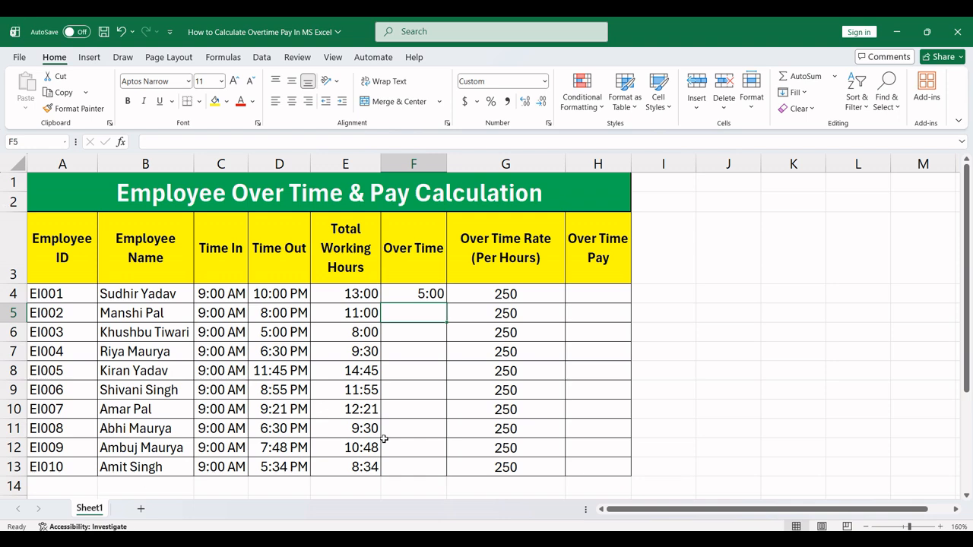
Step: Fill the overtime formula from F4 down to F13 for all the employees
{"action": "left_click", "coordinate": [357, 299]}
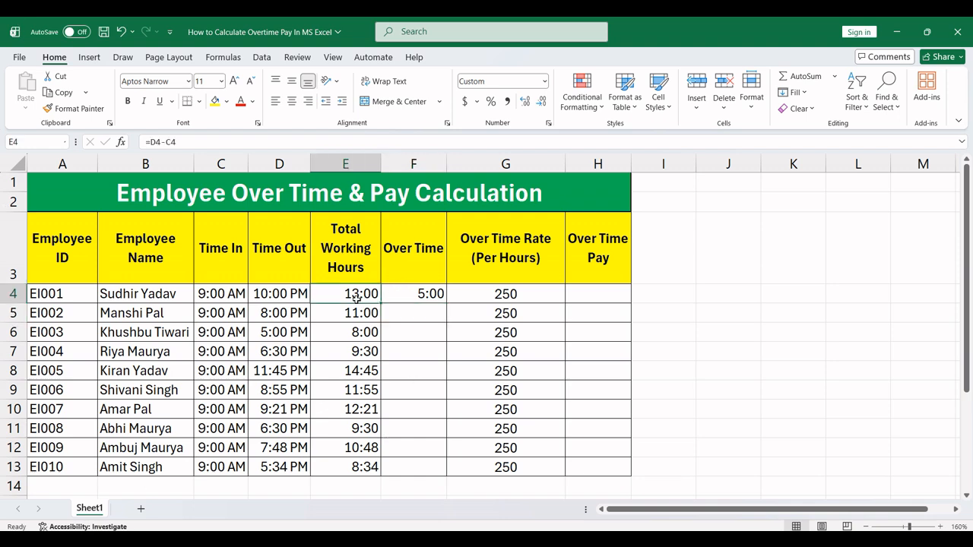
{"action": "left_click", "coordinate": [408, 295]}
{"action": "left_click", "coordinate": [363, 298]}
{"action": "left_click", "coordinate": [393, 298]}
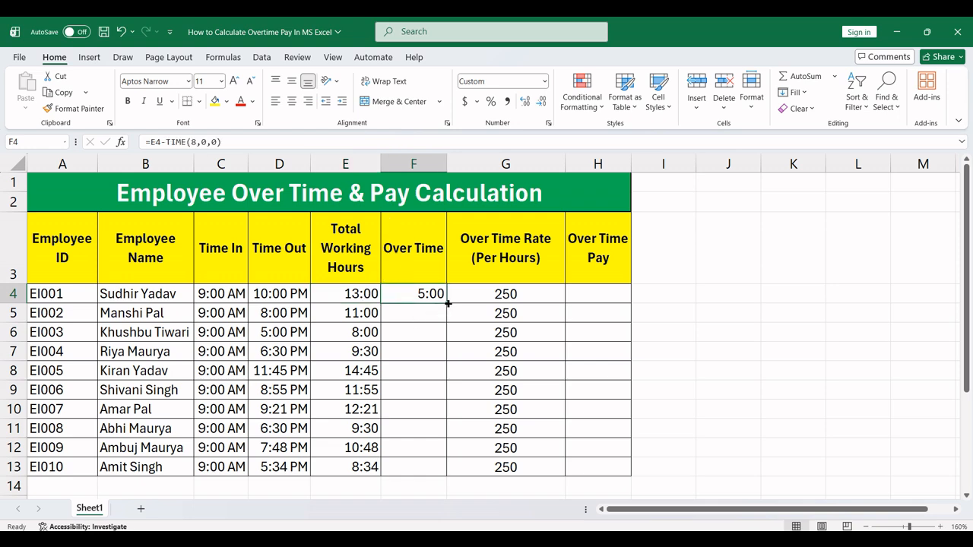
{"action": "left_click_drag", "start_coordinate": [447, 303], "coordinate": [443, 475]}
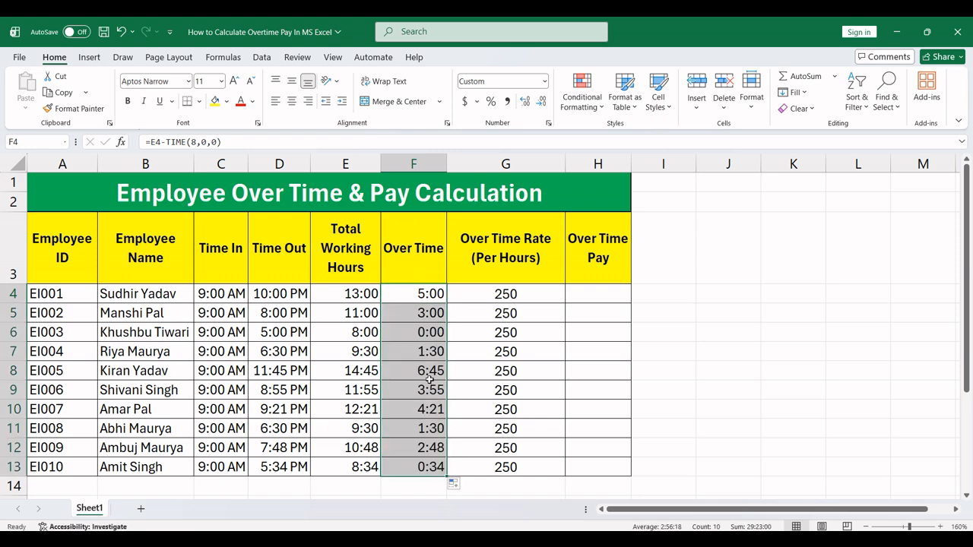
Step: Check the overtime formulas and values of several employees in F4:F13
{"action": "left_click", "coordinate": [414, 315]}
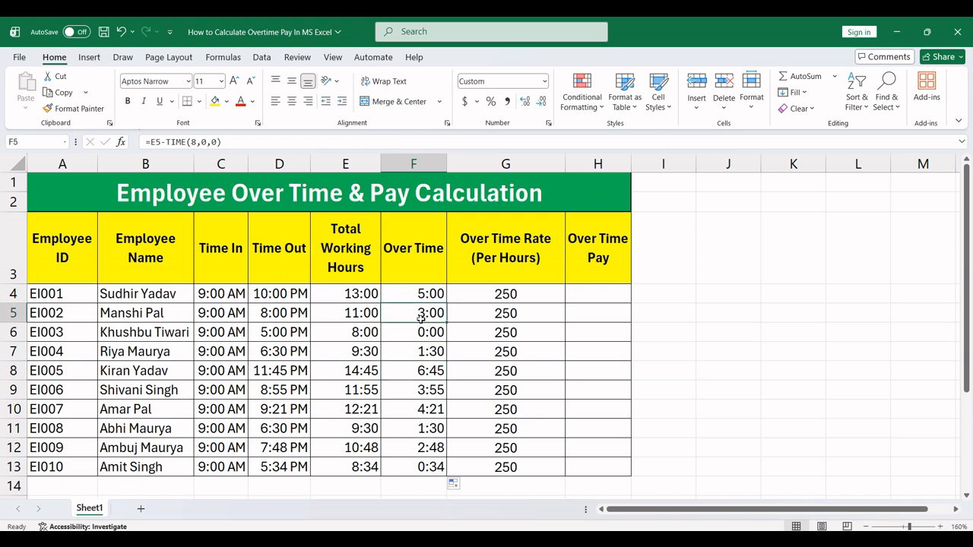
{"action": "left_click", "coordinate": [422, 292]}
{"action": "left_click", "coordinate": [418, 393]}
{"action": "left_click", "coordinate": [417, 432]}
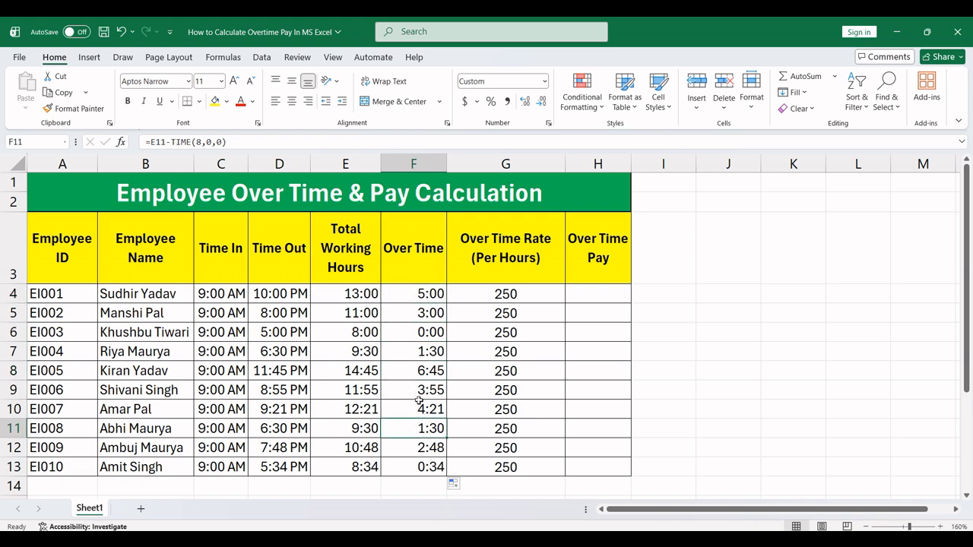
{"action": "left_click_drag", "start_coordinate": [430, 292], "coordinate": [428, 468]}
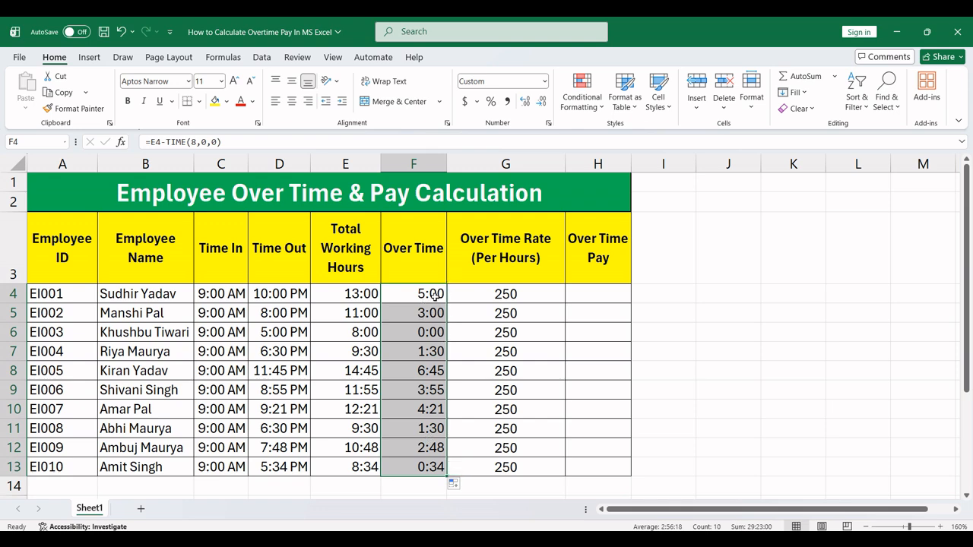
Step: Calculate the first employee's overtime pay in H4 with the formula =F4*24*G4
{"action": "left_click", "coordinate": [483, 295]}
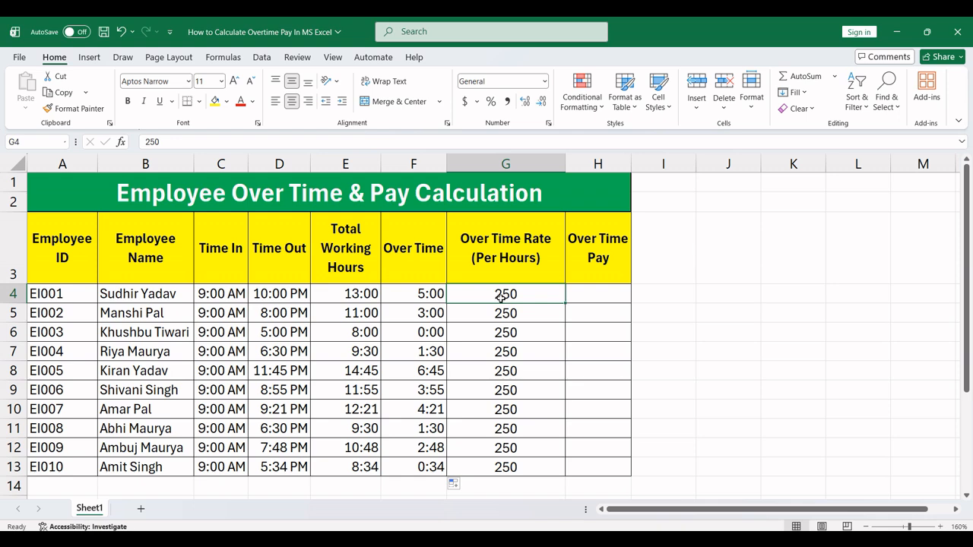
{"action": "left_click", "coordinate": [619, 299]}
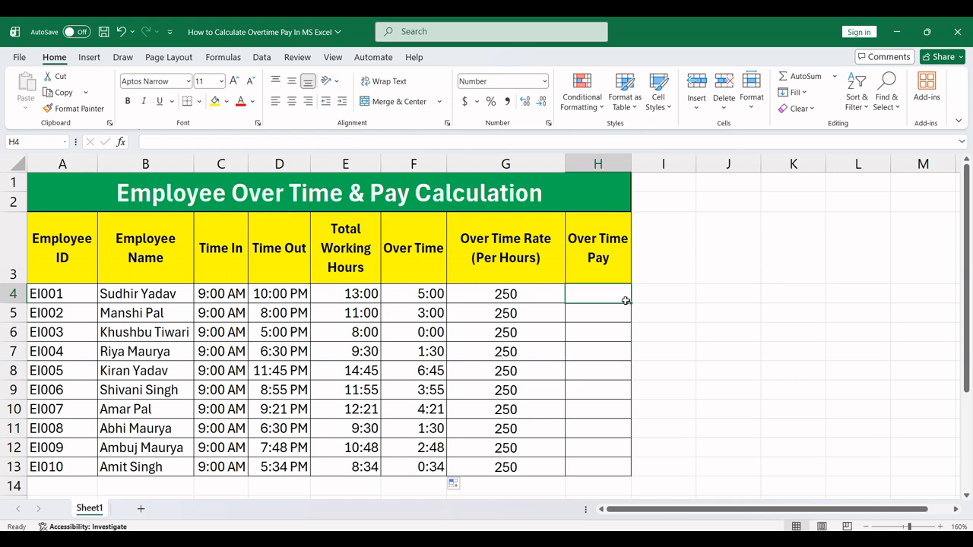
{"action": "type", "text": "="}
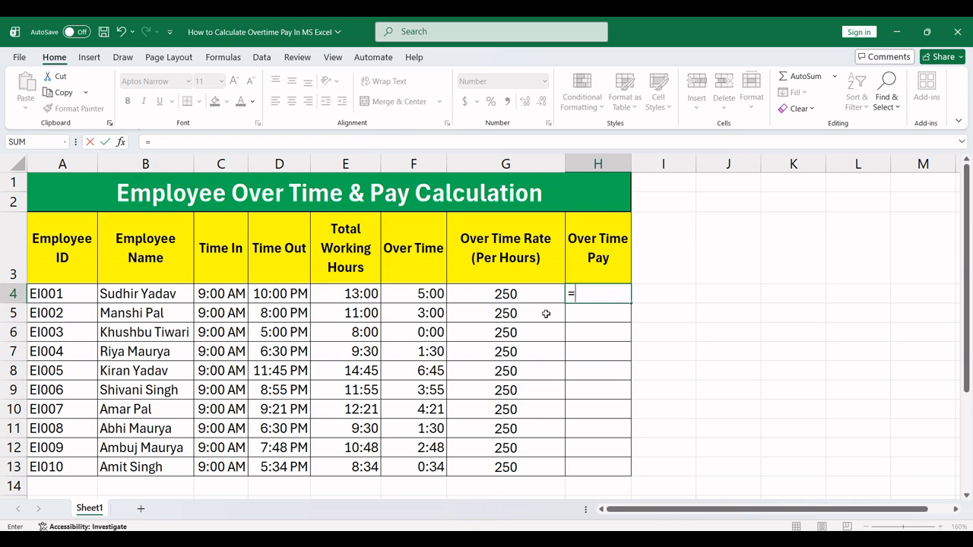
{"action": "left_click", "coordinate": [402, 294]}
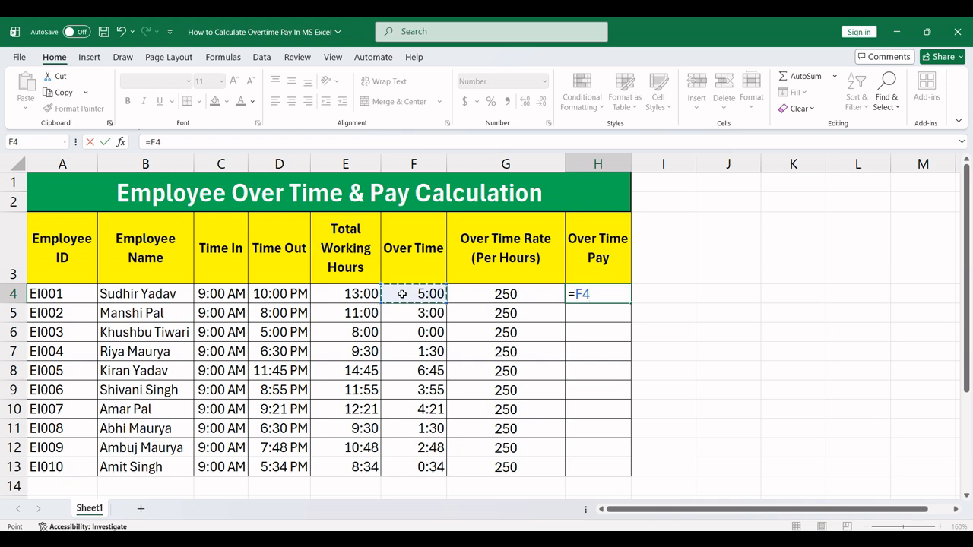
{"action": "type", "text": "*"}
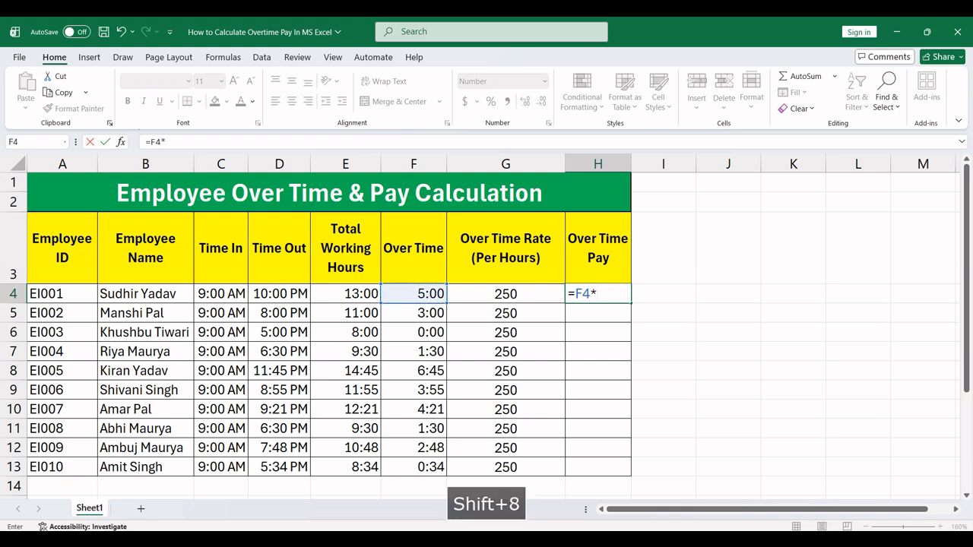
{"action": "type", "text": "24"}
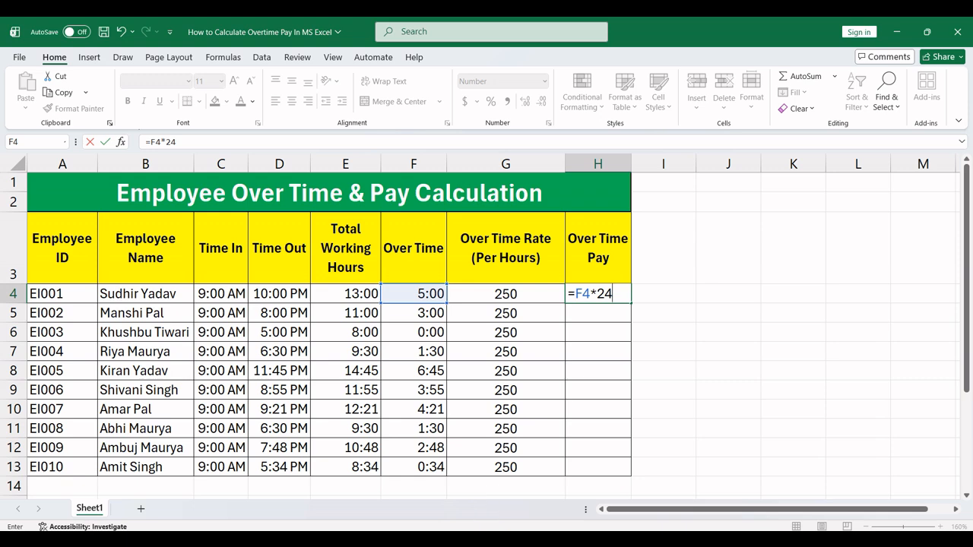
{"action": "type", "text": "*"}
{"action": "left_click", "coordinate": [514, 295]}
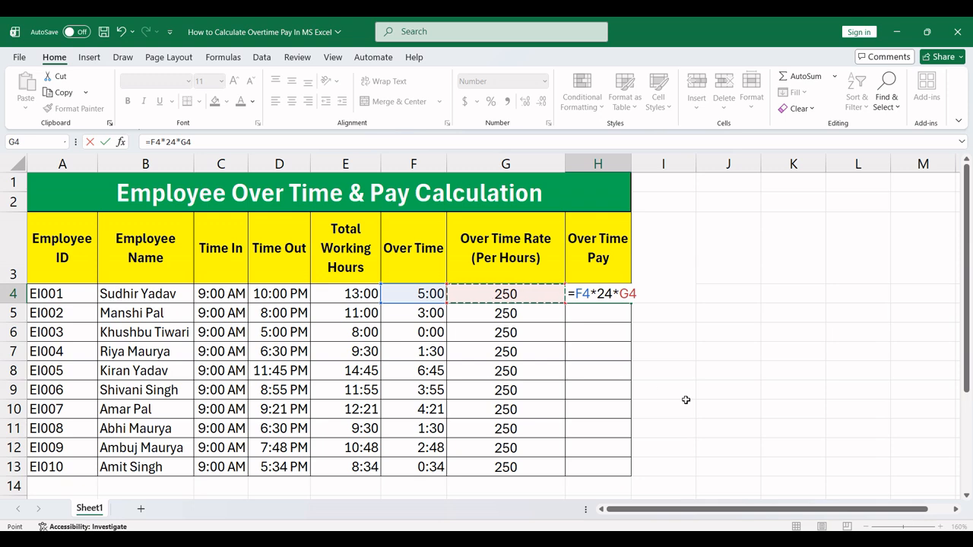
{"action": "key", "text": "Return"}
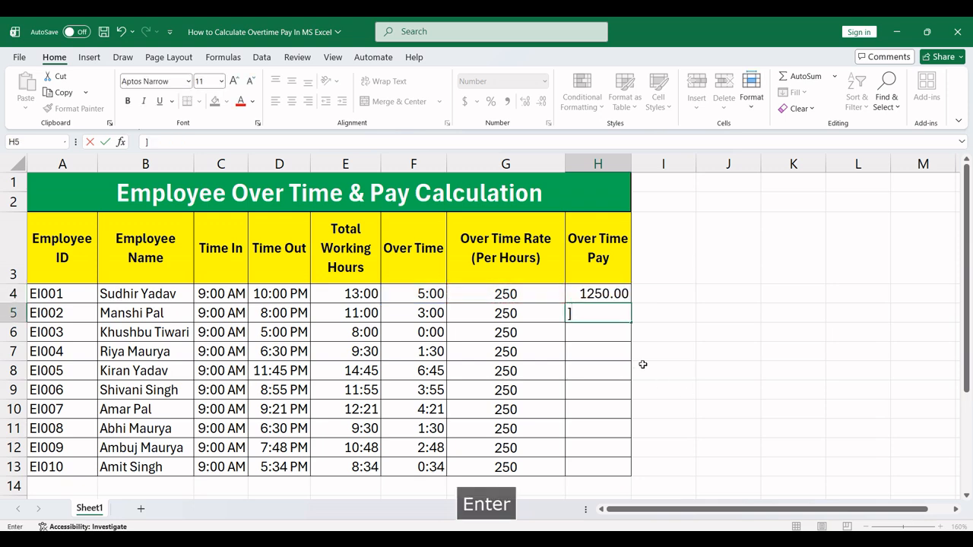
{"action": "key", "text": "BackSpace"}
Step: Fill the overtime-pay formula from H4 down to H13 for all the employees
{"action": "left_click", "coordinate": [601, 298]}
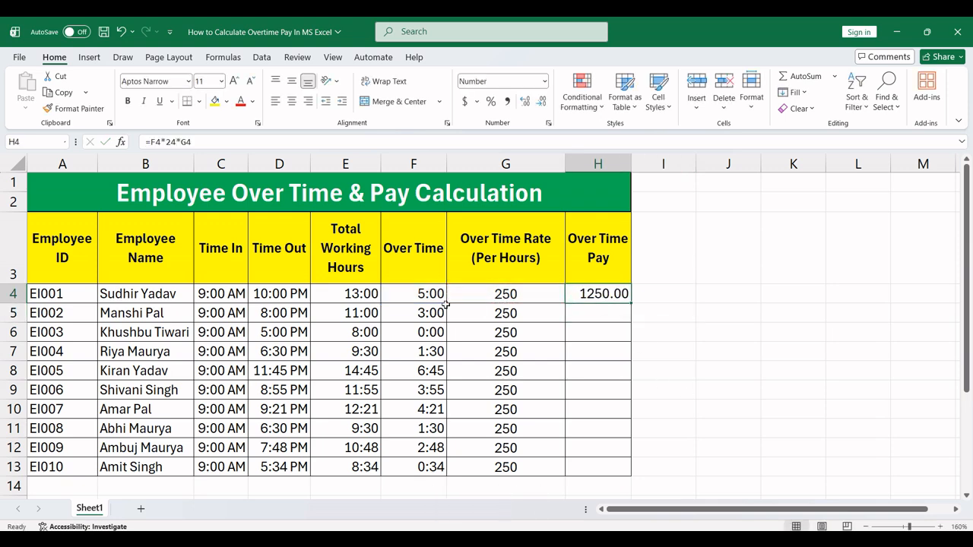
{"action": "left_click", "coordinate": [420, 297]}
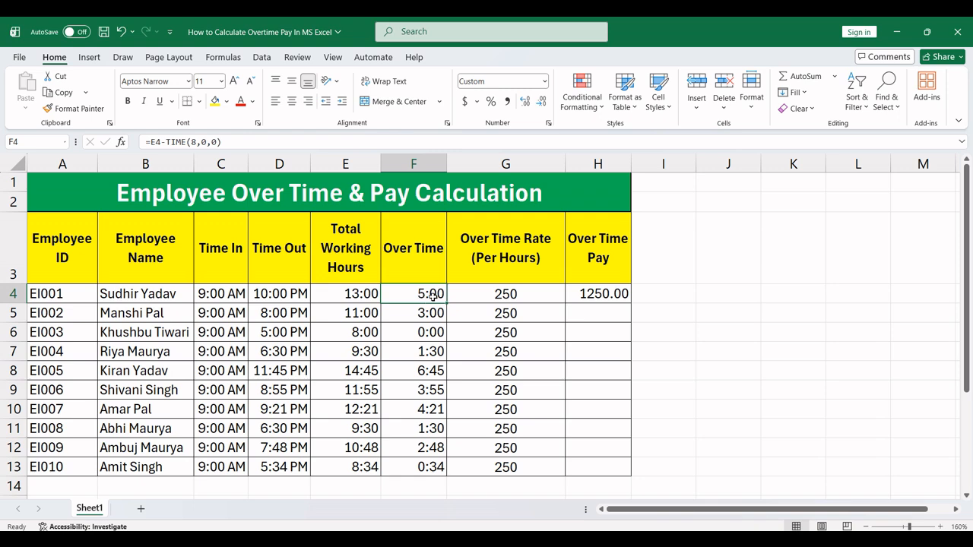
{"action": "left_click", "coordinate": [482, 295]}
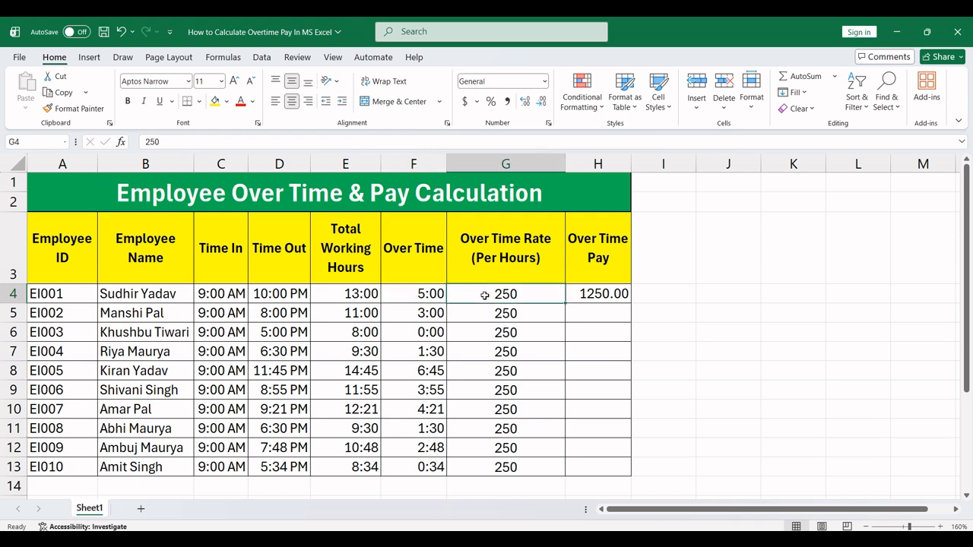
{"action": "left_click", "coordinate": [600, 298]}
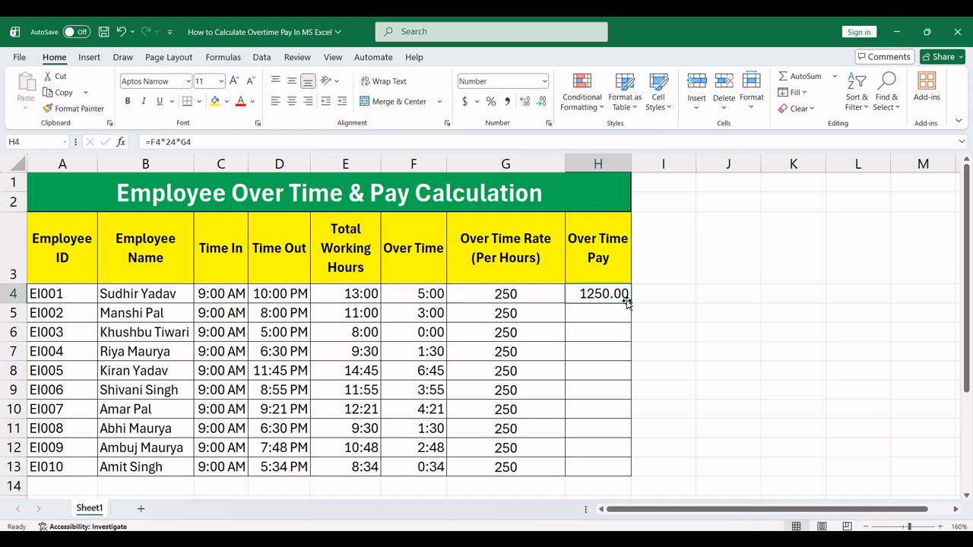
{"action": "left_click_drag", "start_coordinate": [630, 303], "coordinate": [625, 476]}
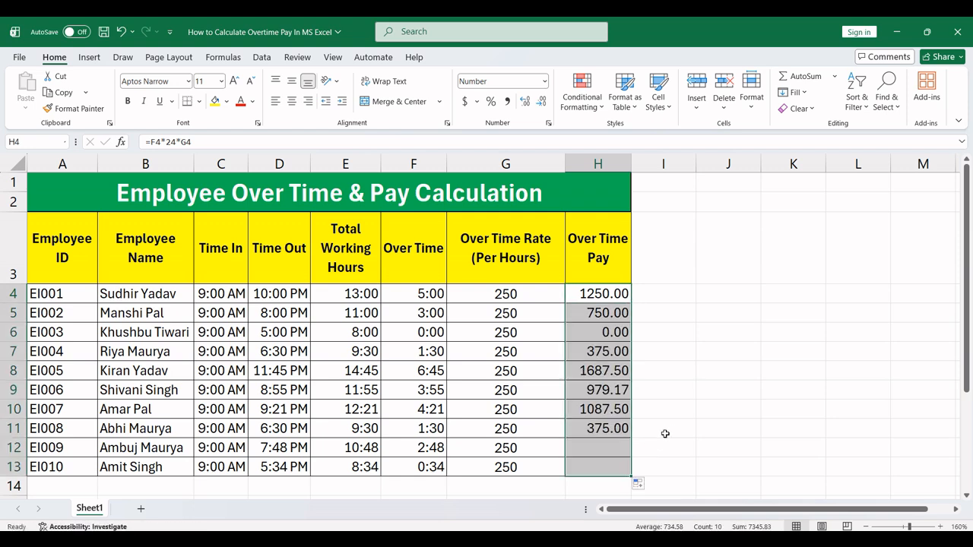
Step: Review the completed table, comparing working hours, overtime, hourly rates and overtime pay across the employee rows
{"action": "left_click", "coordinate": [667, 427]}
{"action": "left_click", "coordinate": [508, 353]}
{"action": "left_click", "coordinate": [417, 334]}
{"action": "left_click", "coordinate": [227, 353]}
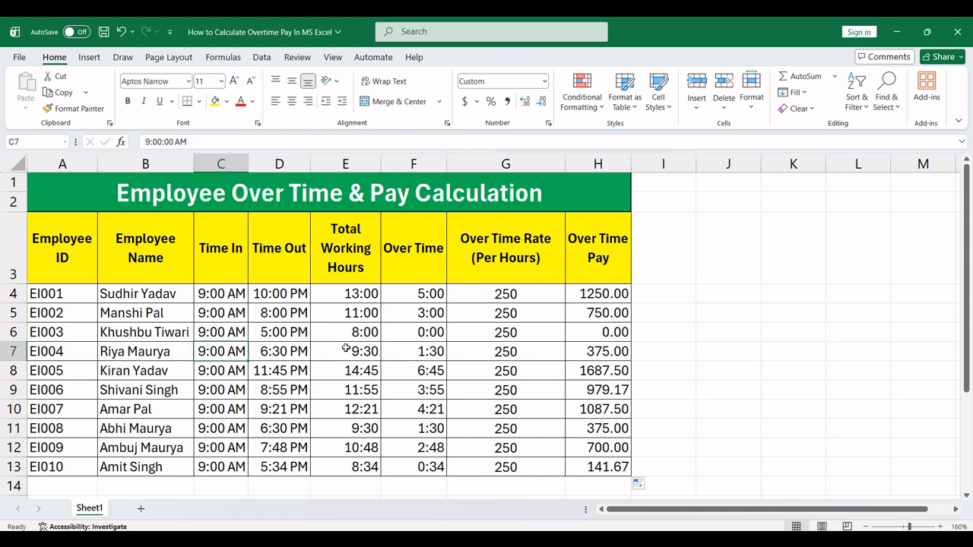
{"action": "left_click", "coordinate": [349, 406]}
{"action": "left_click", "coordinate": [357, 354]}
{"action": "left_click", "coordinate": [607, 314]}
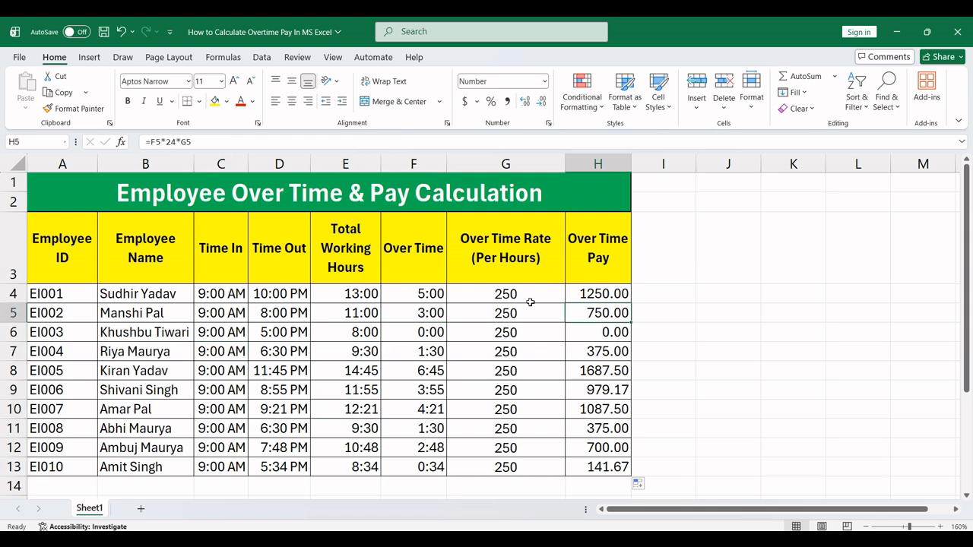
{"action": "left_click_drag", "start_coordinate": [466, 297], "coordinate": [597, 462]}
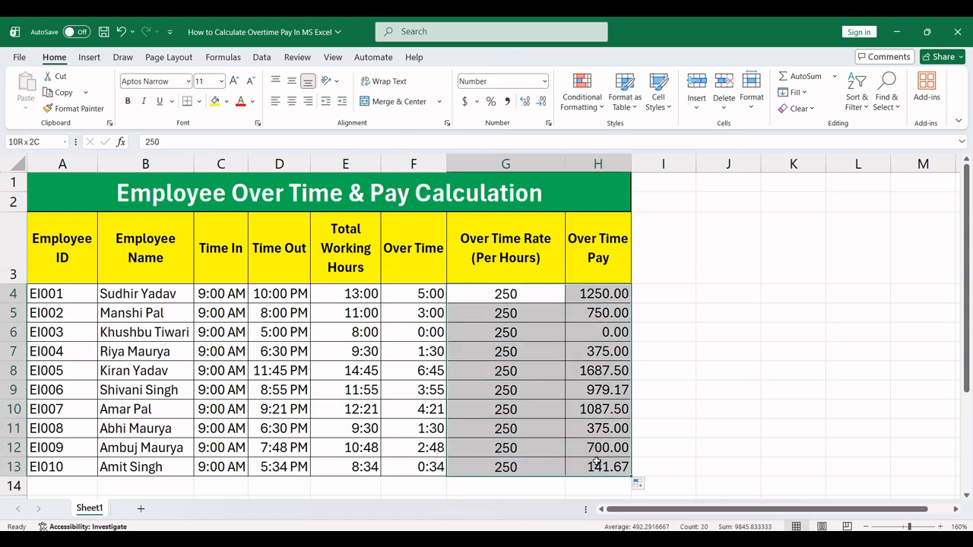
{"action": "left_click", "coordinate": [696, 388]}
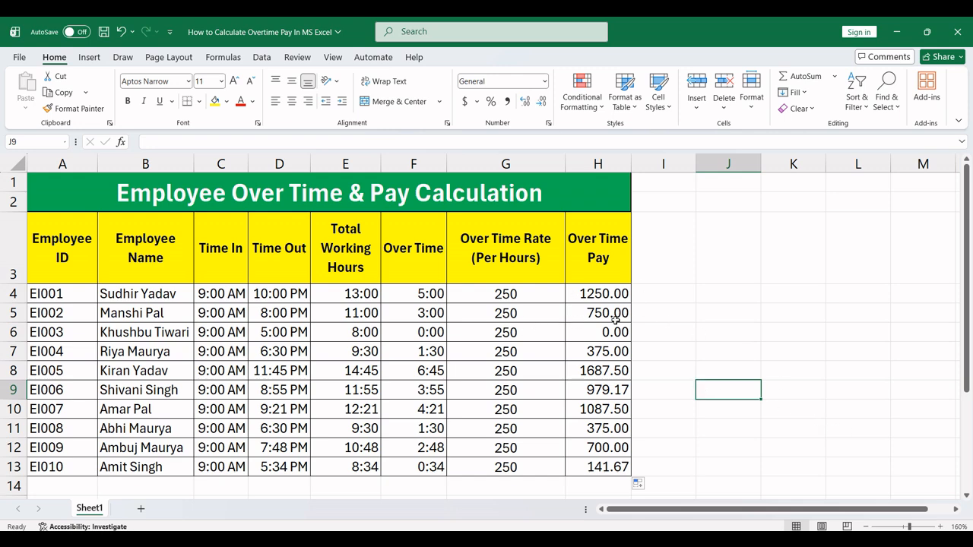
{"action": "left_click", "coordinate": [664, 315]}
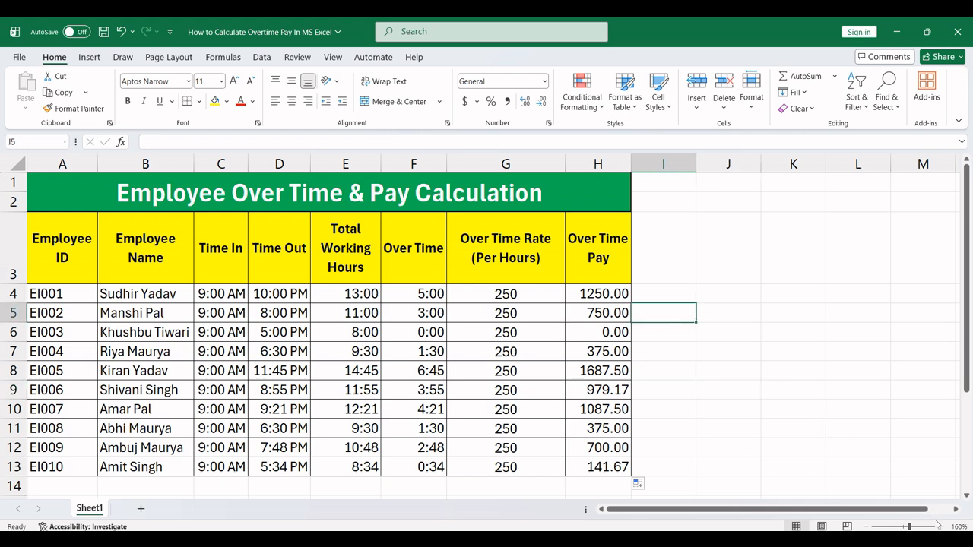